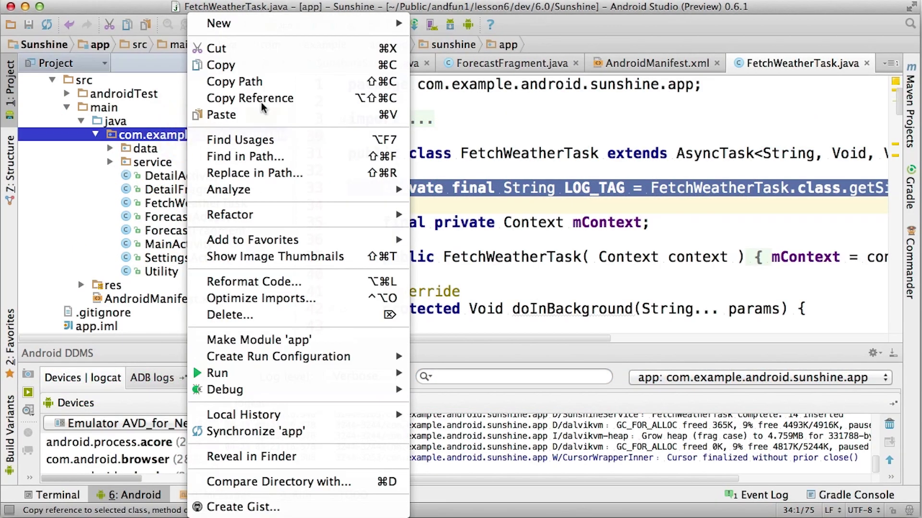
# Create a sync package containing a new SunshineAuthenticator Java class.
pyautogui.click(505, 59)
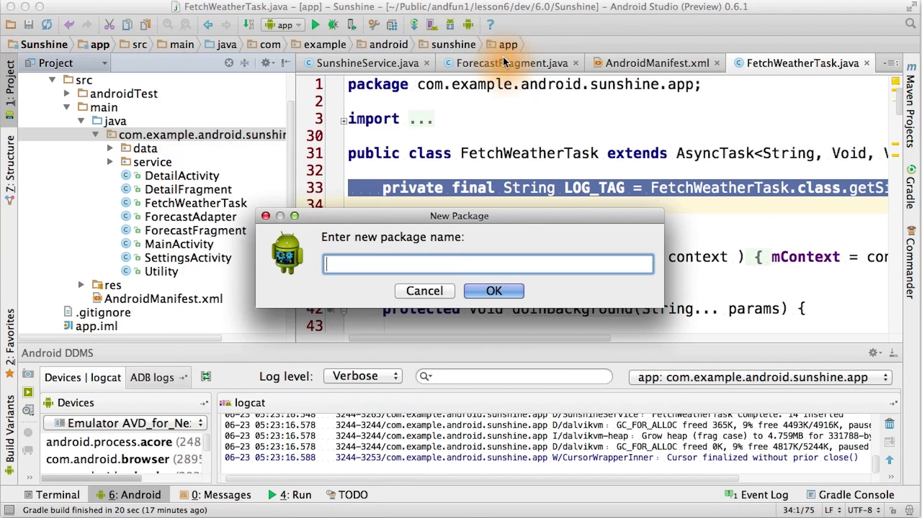
pyautogui.write('sync')
pyautogui.press('Return')
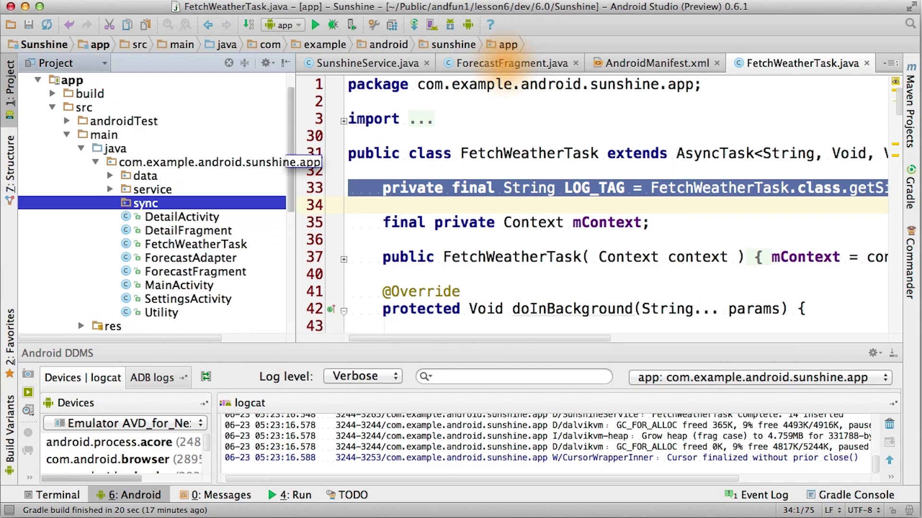
pyautogui.rightClick(153, 203)
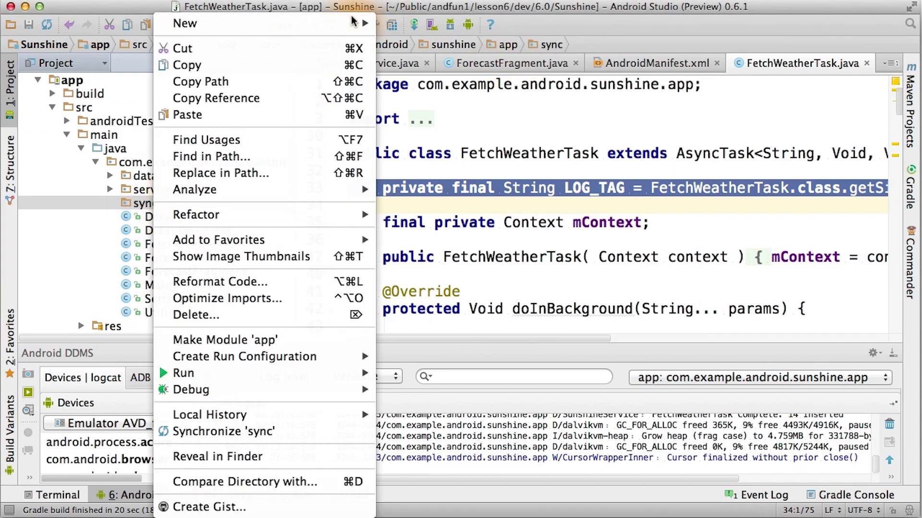
pyautogui.click(404, 22)
pyautogui.write('SunshineAuthenticat')
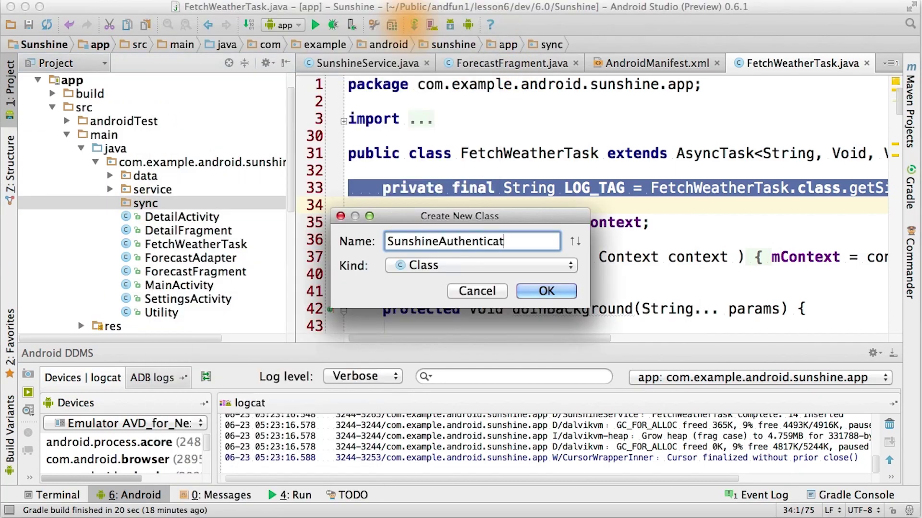
pyautogui.write('or')
pyautogui.press('Return')
# Replace the SunshineAuthenticator template with the pasted authenticator code and import all needed classes.
pyautogui.hotkey('ctrl', 'shift', 'End')
pyautogui.press('BackSpace')
pyautogui.press('Return')
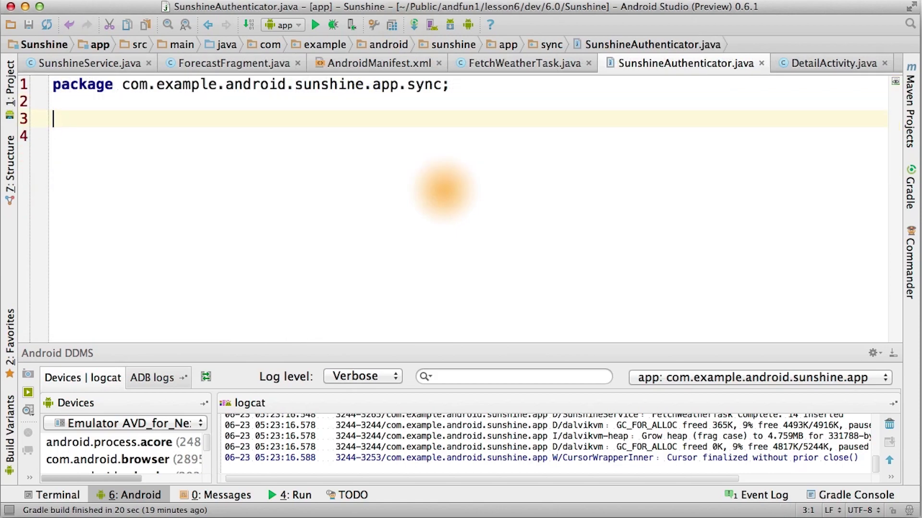
pyautogui.hotkey('ctrl', 'v')
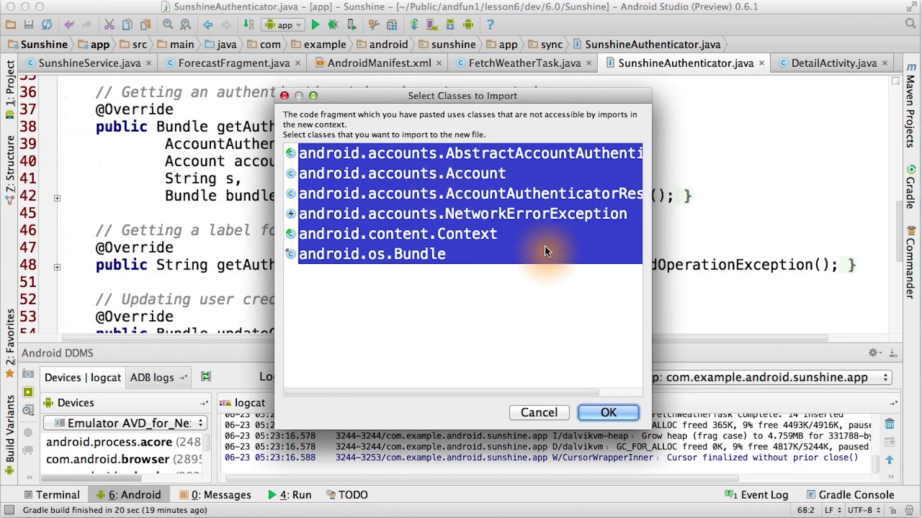
pyautogui.click(609, 412)
pyautogui.scroll(6, 480, 251)
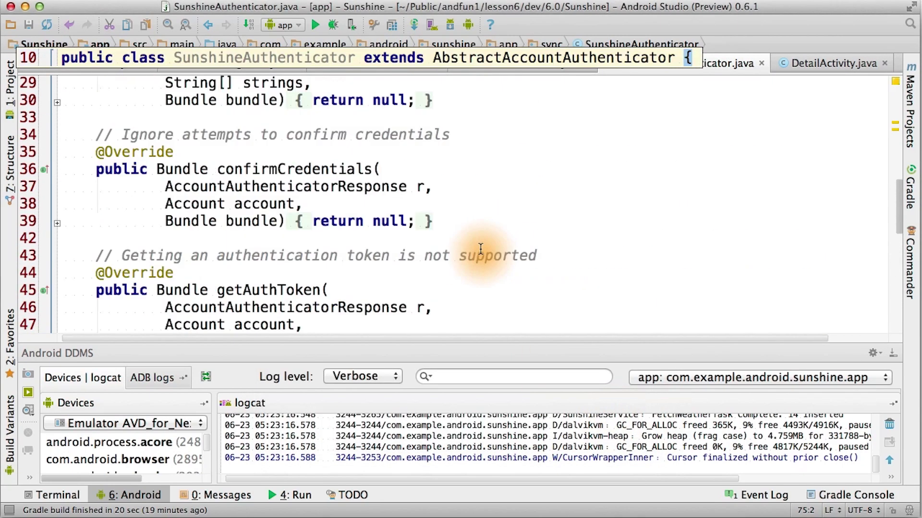
pyautogui.scroll(9, 539, 238)
pyautogui.scroll(-4, 637, 231)
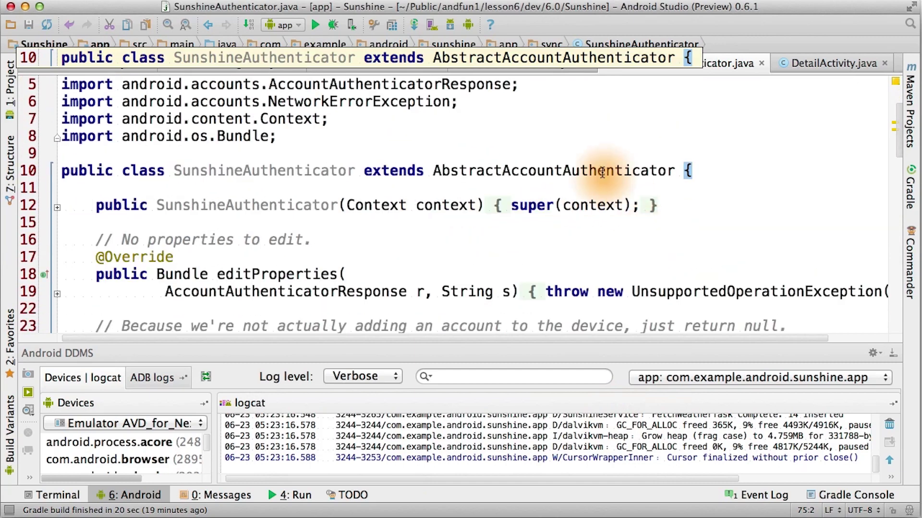
pyautogui.scroll(-2, 642, 170)
pyautogui.scroll(-2, 601, 170)
pyautogui.scroll(-3, 601, 173)
pyautogui.scroll(-10, 604, 167)
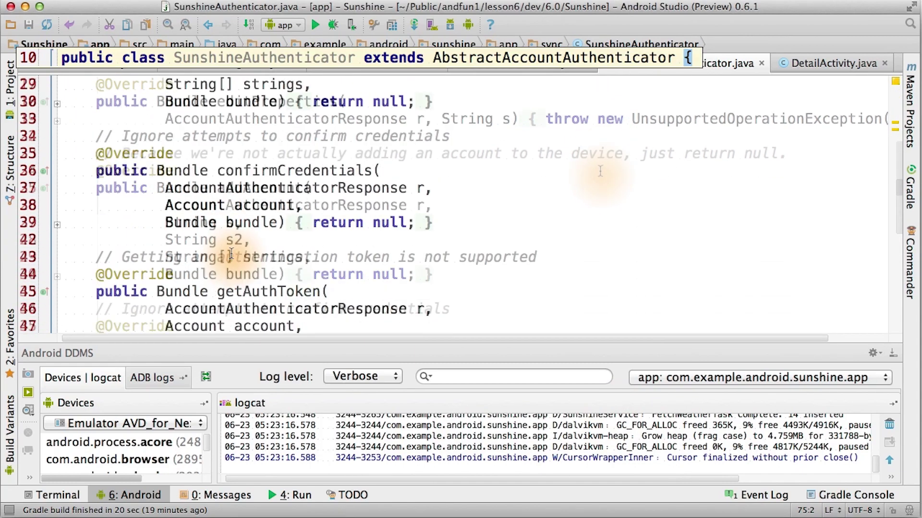
pyautogui.scroll(-1, 268, 216)
pyautogui.scroll(-4, 267, 215)
pyautogui.scroll(-3, 267, 216)
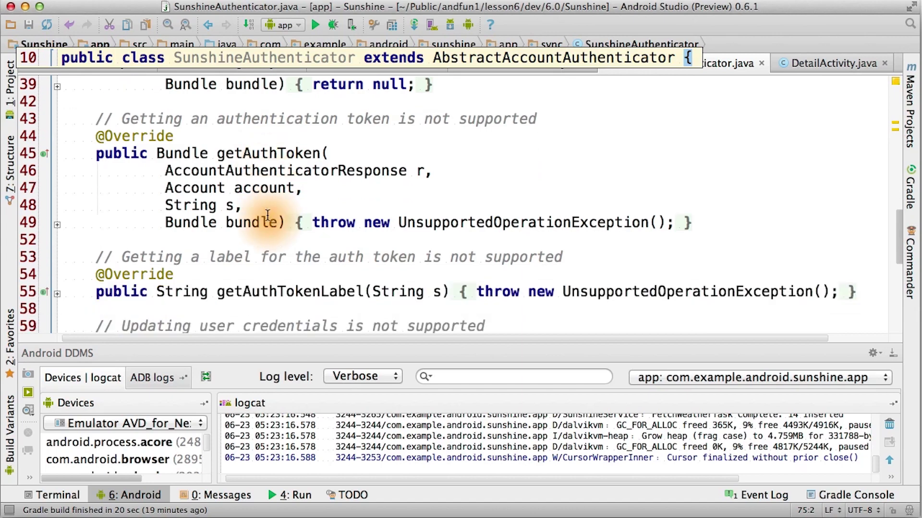
pyautogui.scroll(-2, 563, 238)
pyautogui.scroll(-4, 567, 258)
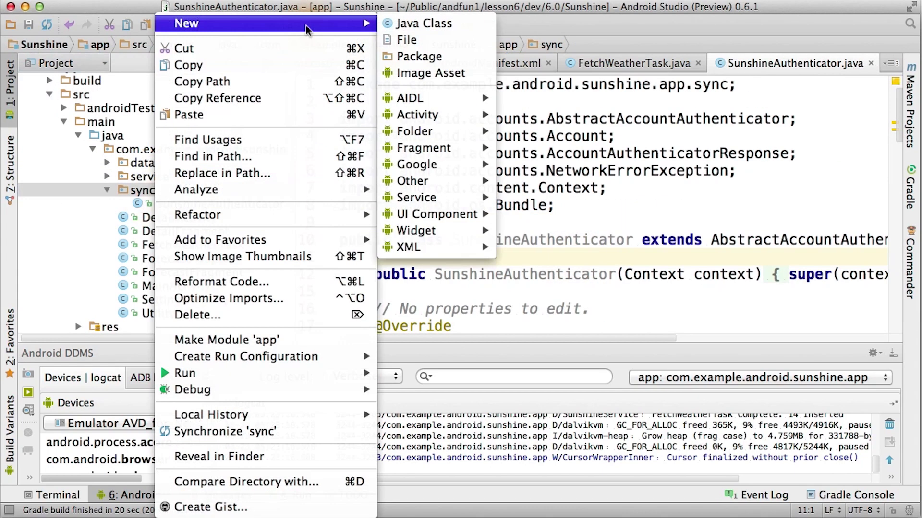
# Create SunshineAuthenticatorService in sync, replacing its template with the pasted service code.
pyautogui.click(452, 27)
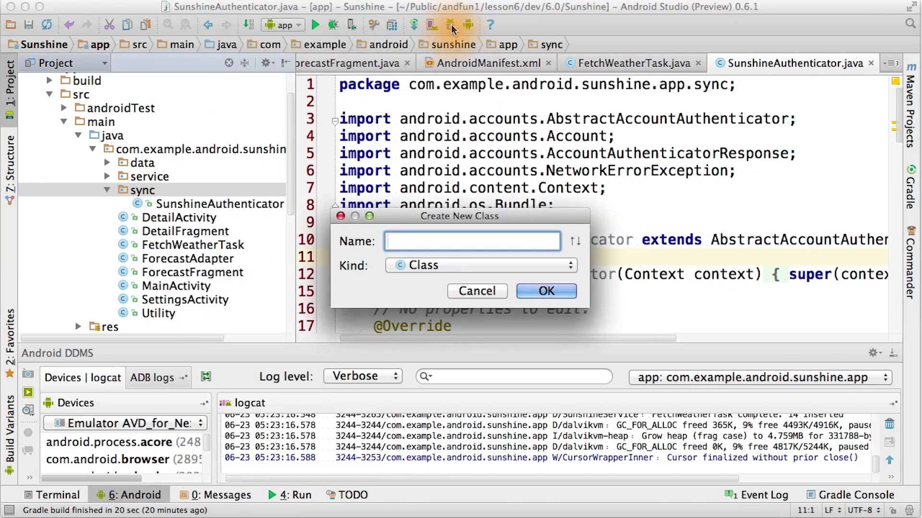
pyautogui.write('SunshineAuthenticatorService')
pyautogui.press('Return')
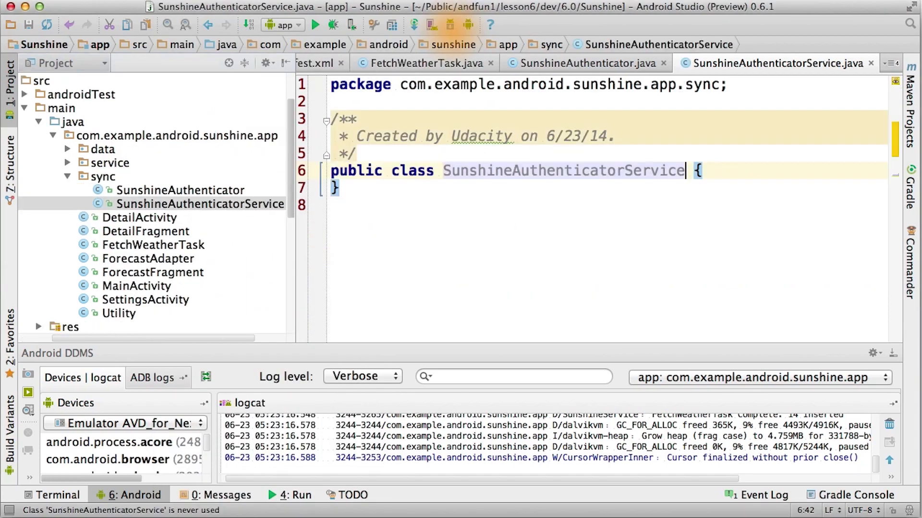
pyautogui.moveTo(331, 85); pyautogui.dragTo(444, 226)
pyautogui.press('BackSpace')
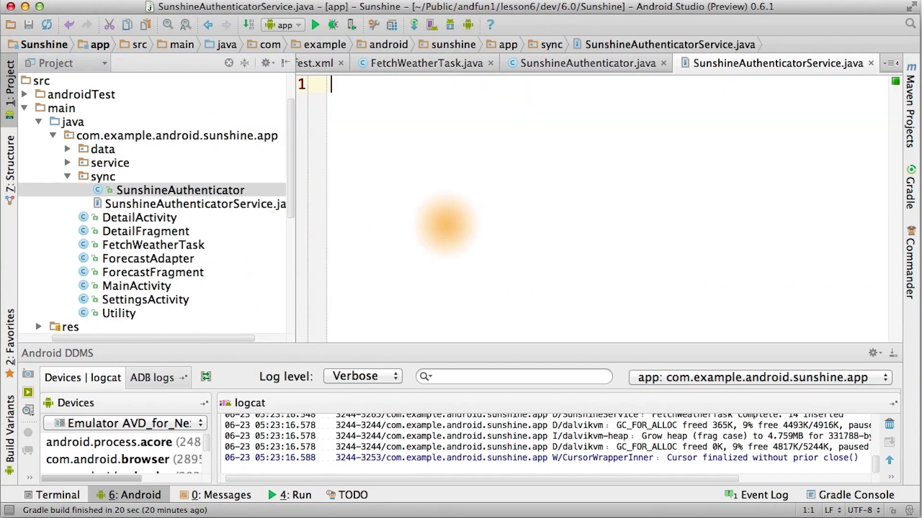
pyautogui.hotkey('ctrl', 'v')
pyautogui.scroll(10, 439, 229)
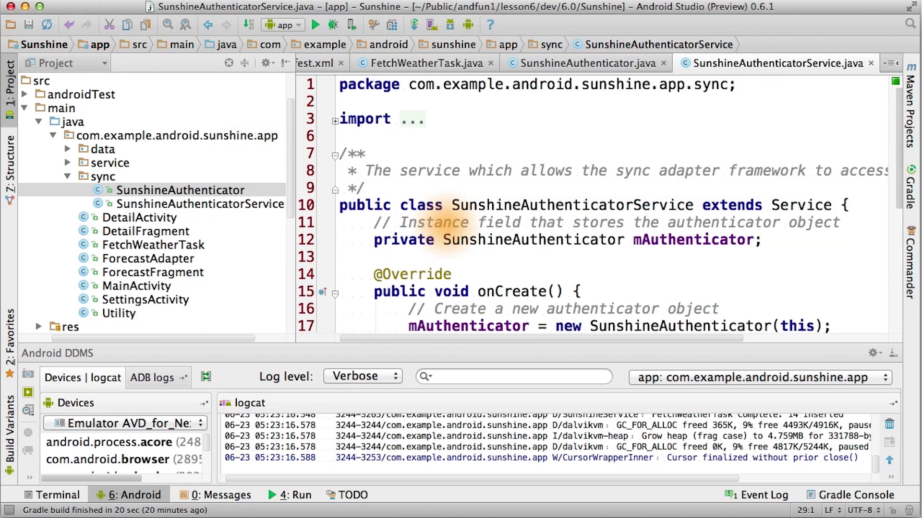
pyautogui.scroll(-4, 682, 244)
pyautogui.scroll(-2, 683, 245)
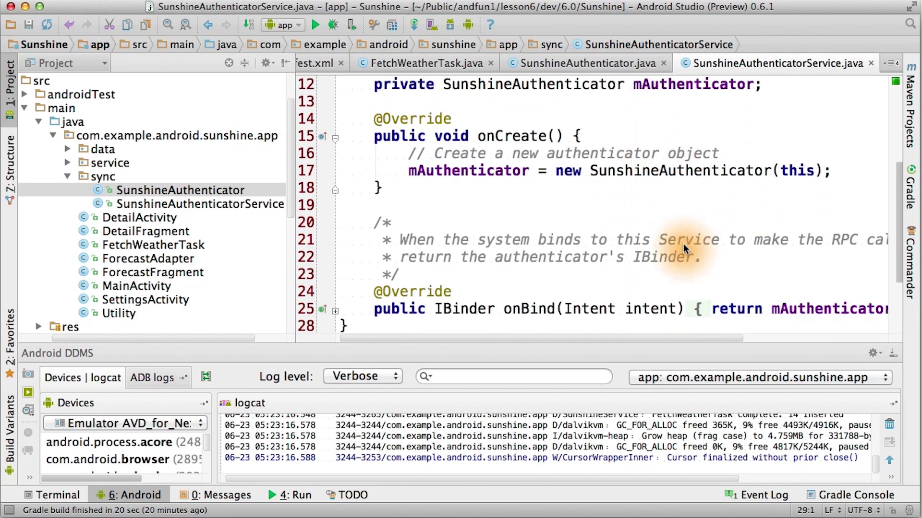
pyautogui.scroll(-1, 684, 244)
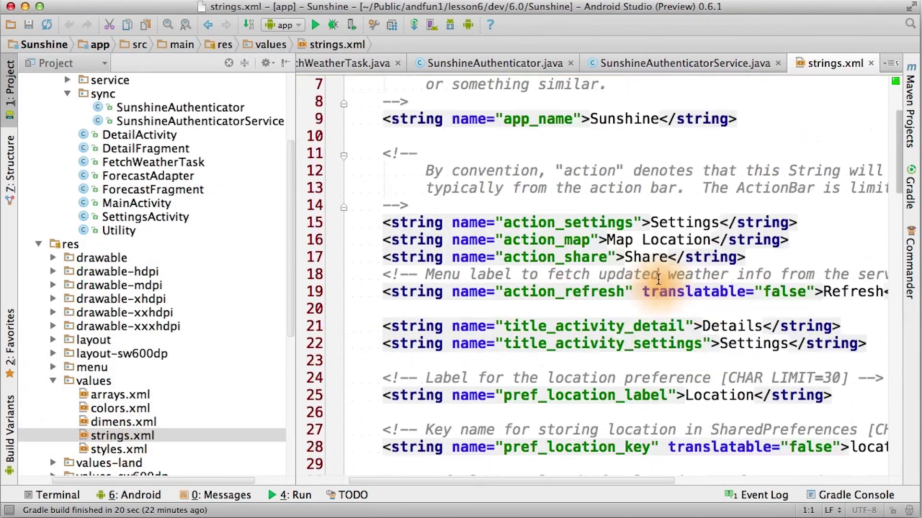
pyautogui.scroll(-2, 648, 302)
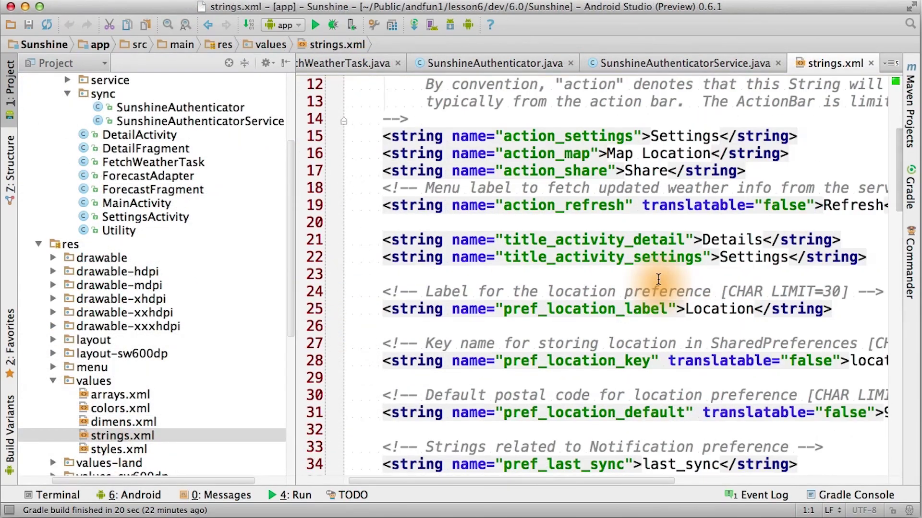
pyautogui.scroll(-3, 657, 279)
pyautogui.scroll(-2, 658, 281)
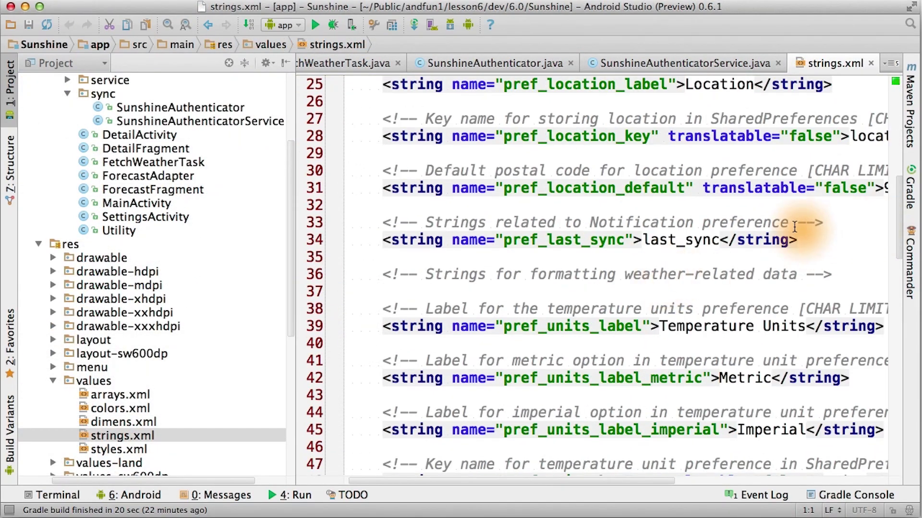
pyautogui.scroll(-3, 748, 195)
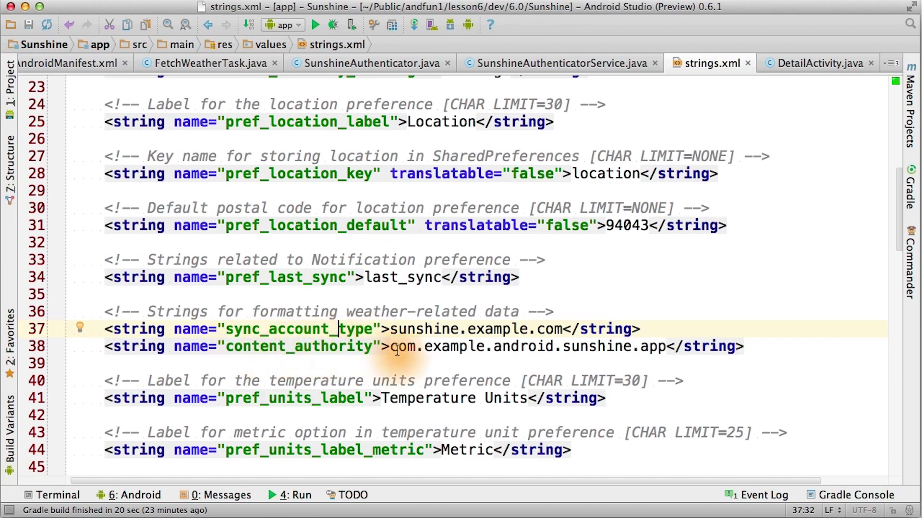
# Select the content_authority value on line 38 of strings.xml, then return to line 37.
pyautogui.moveTo(390, 346); pyautogui.dragTo(667, 346)
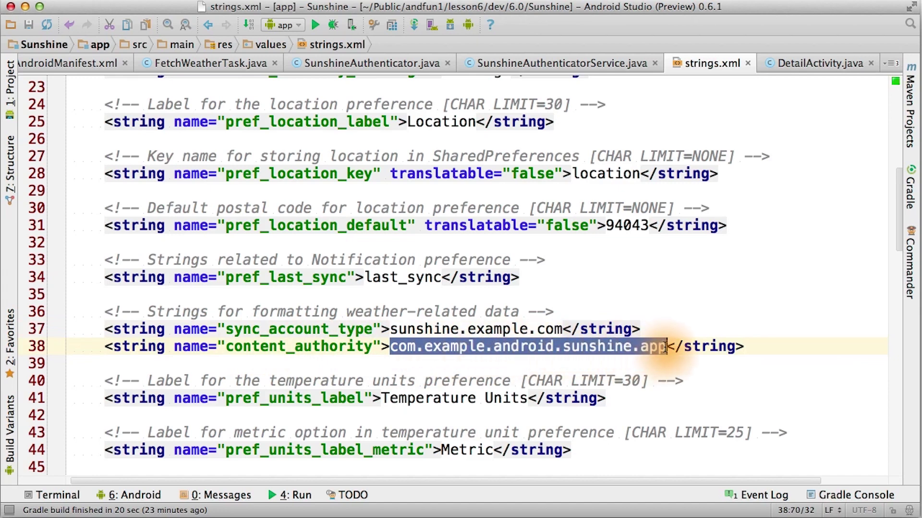
pyautogui.press('Up')
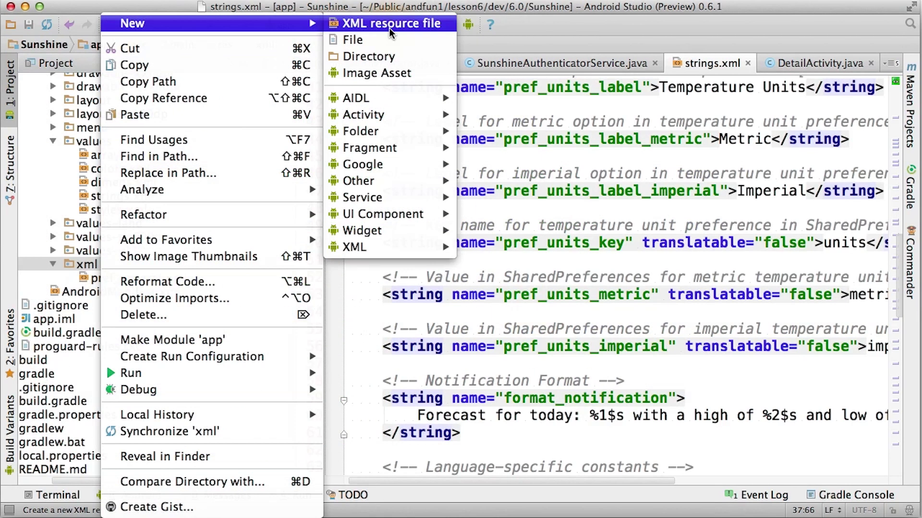
# Create the authenticator.xml resource file in res/xml with an account-authenticator root element.
pyautogui.click(389, 24)
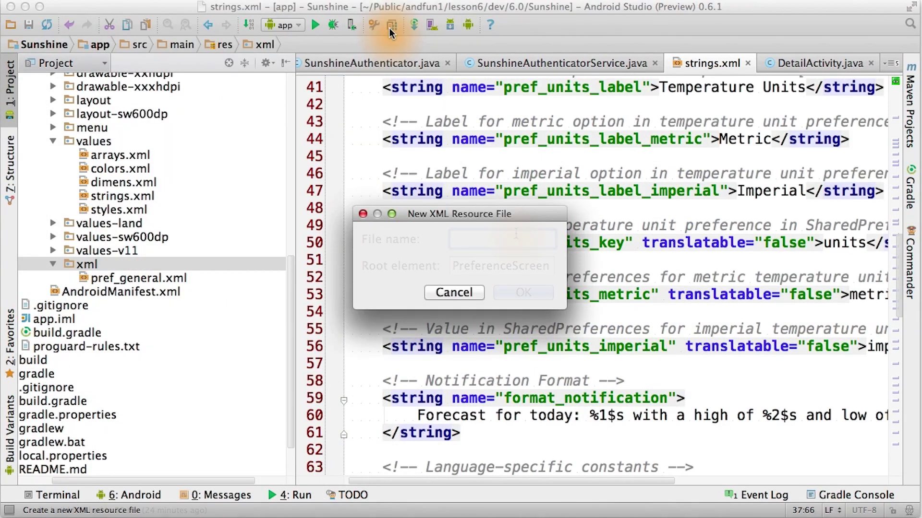
pyautogui.write('authenticator')
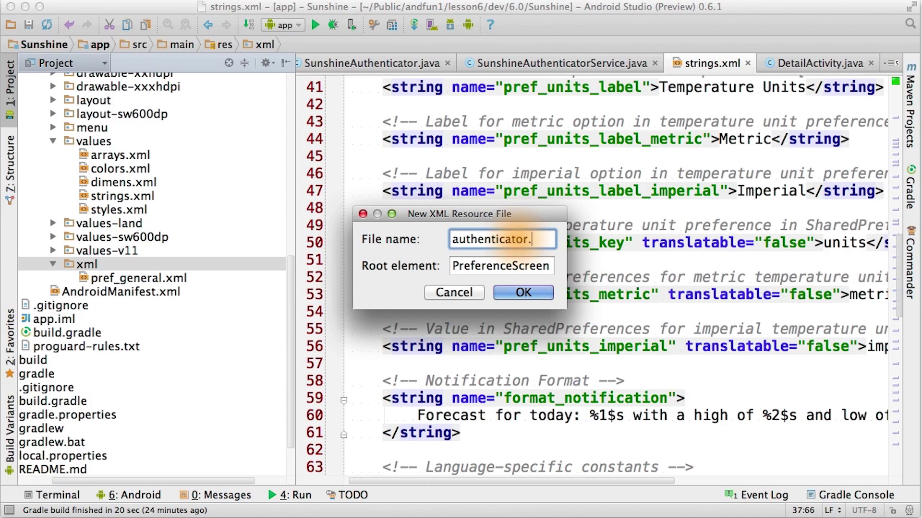
pyautogui.write('.xml')
pyautogui.press('Tab')
pyautogui.press('super+a')
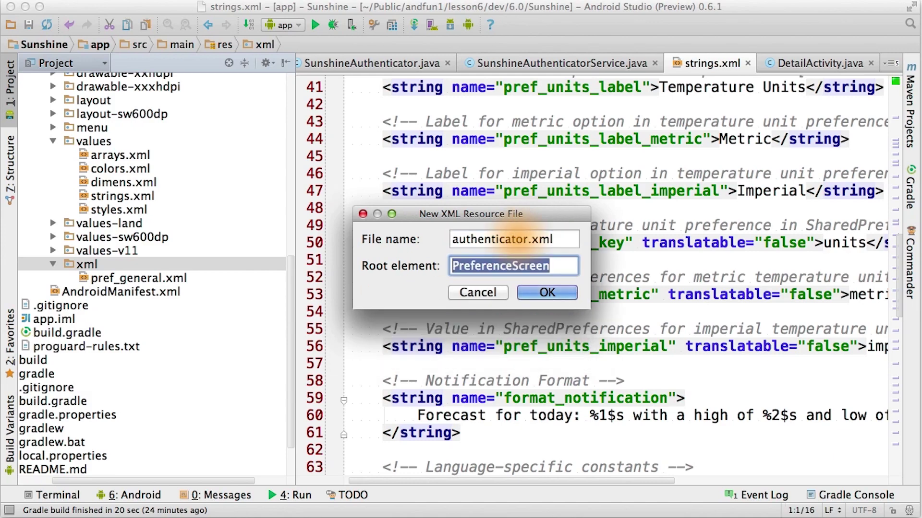
pyautogui.write('a')
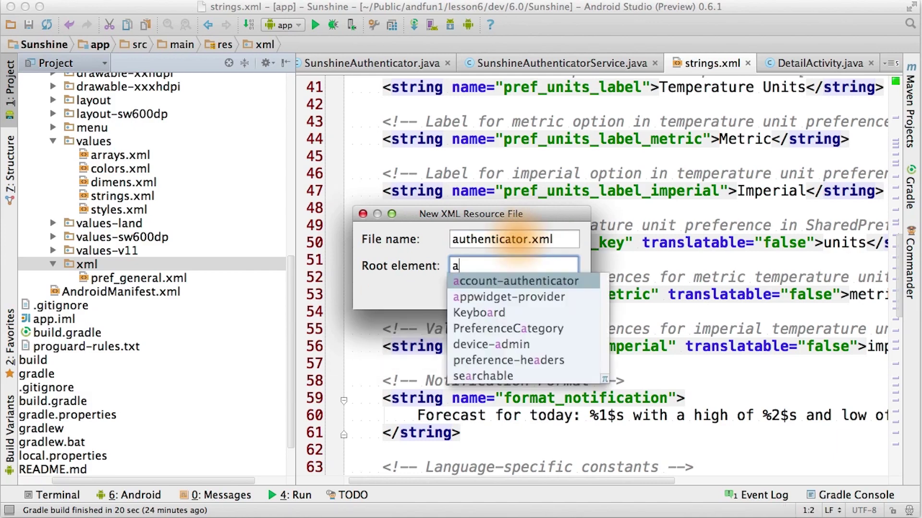
pyautogui.press('Return')
pyautogui.press('Return')
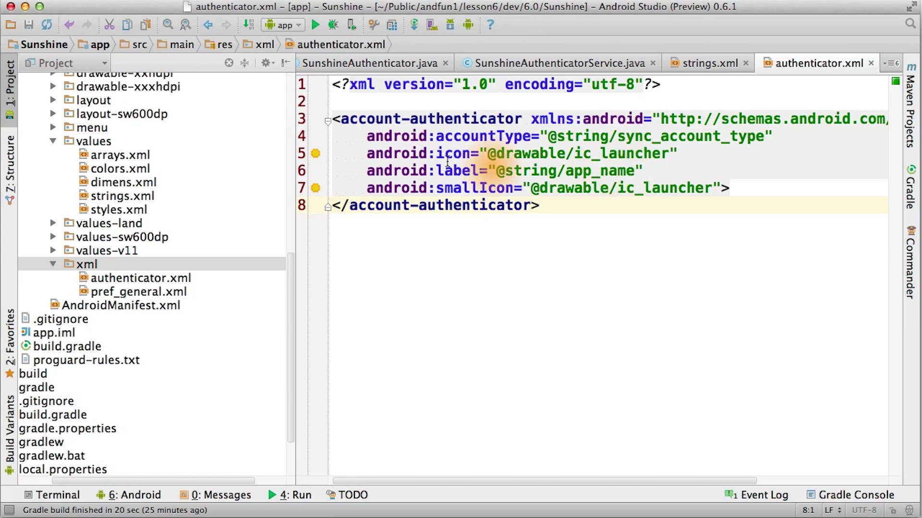
# Paste the authenticator service entry into AndroidManifest.xml after the receiver element.
pyautogui.doubleClick(143, 306)
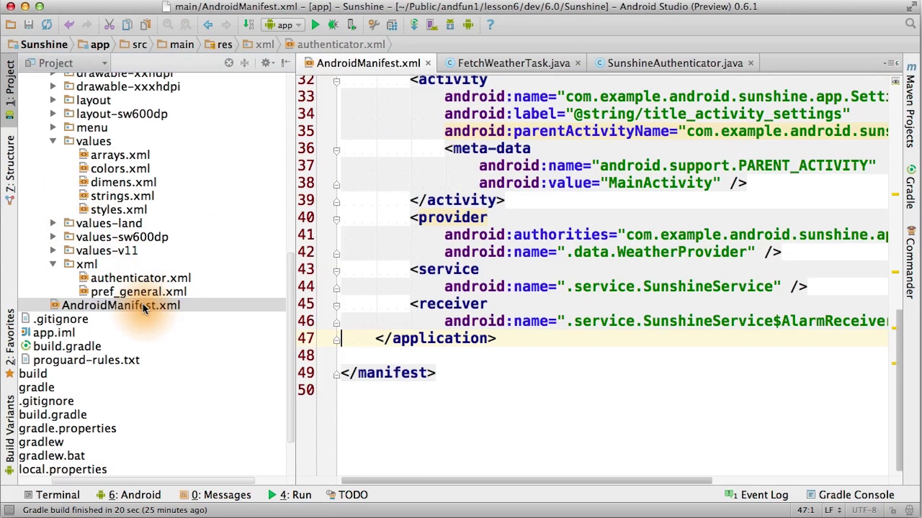
pyautogui.press('Return')
pyautogui.press('super+v')
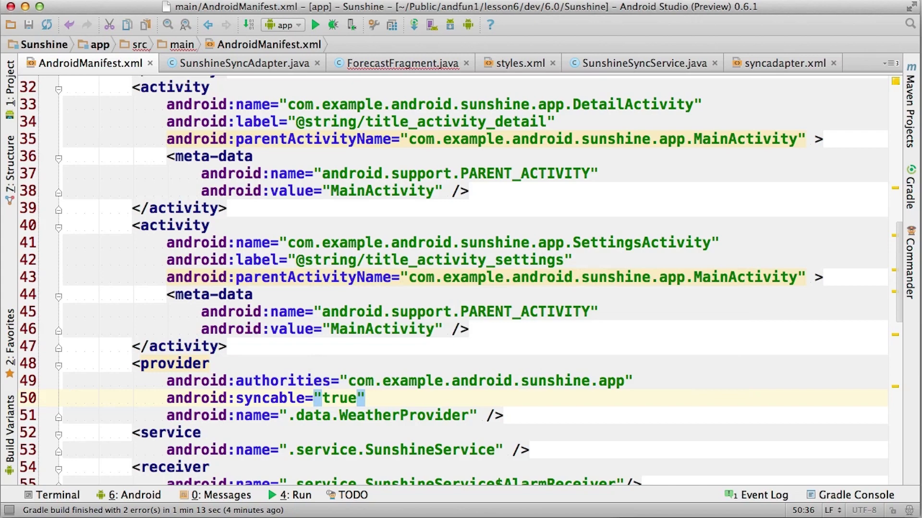
# Add android:exported="false" to the WeatherProvider entry, then select the tail of its authority.
pyautogui.press('Return')
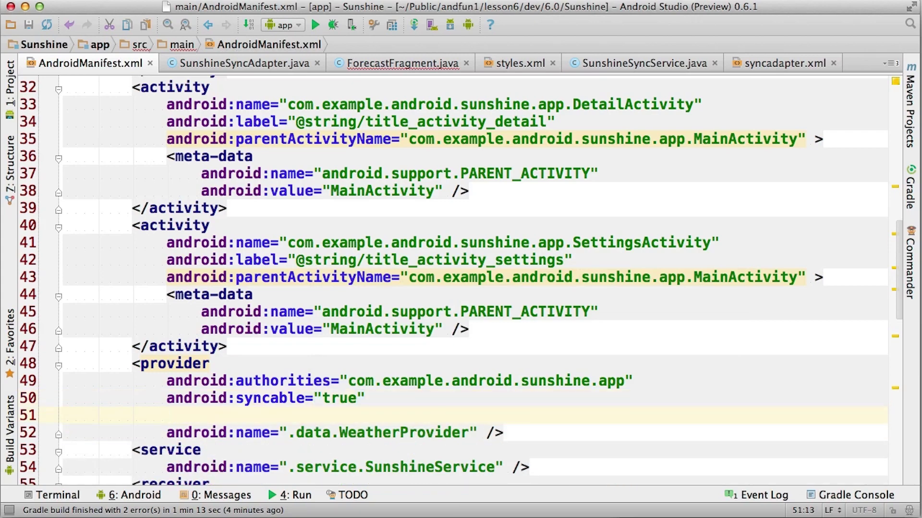
pyautogui.write('android:')
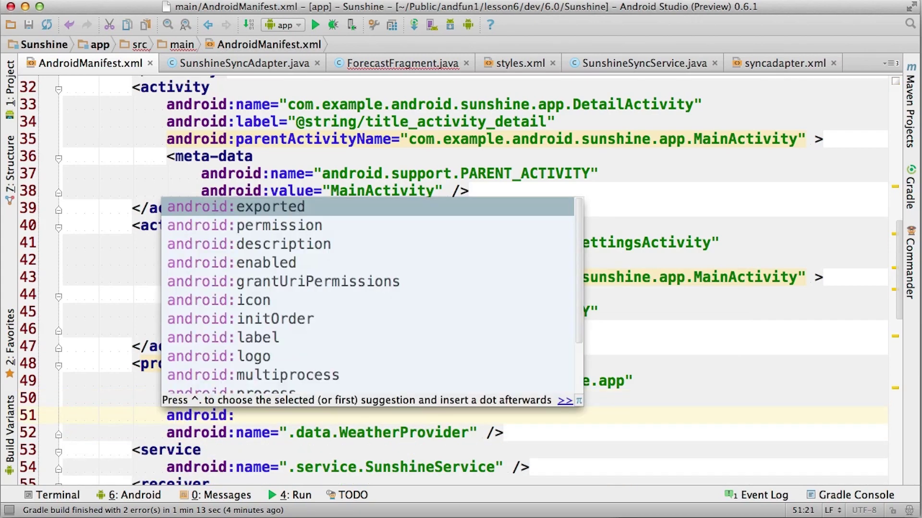
pyautogui.press('Return')
pyautogui.press('Down')
pyautogui.press('Down')
pyautogui.press('Down')
pyautogui.press('Return')
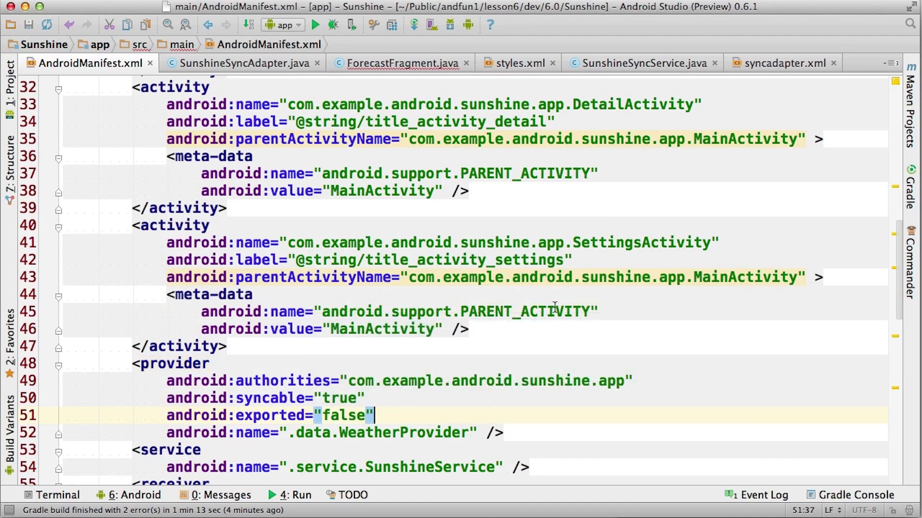
pyautogui.moveTo(623, 381); pyautogui.dragTo(348, 381)
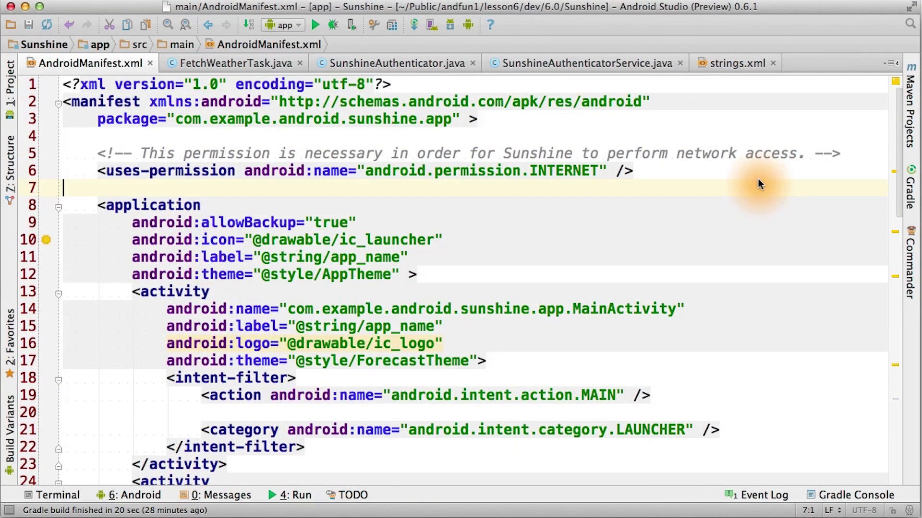
# Paste READ_SYNC_SETTINGS, WRITE_SYNC_SETTINGS and AUTHENTICATE_ACCOUNTS permissions into the manifest.
pyautogui.write('<!-- Permissions required by the sync adapter -->     <uses-permission         android:name="android.permission.READ_SYNC_SETTINGS"/>     <uses-permission         android:name="android.permission.WRITE_SYNC_SETTINGS"/>     <uses-permission         android:name="android.permission.AUTHENTICATE_ACCOUNTS"/>')
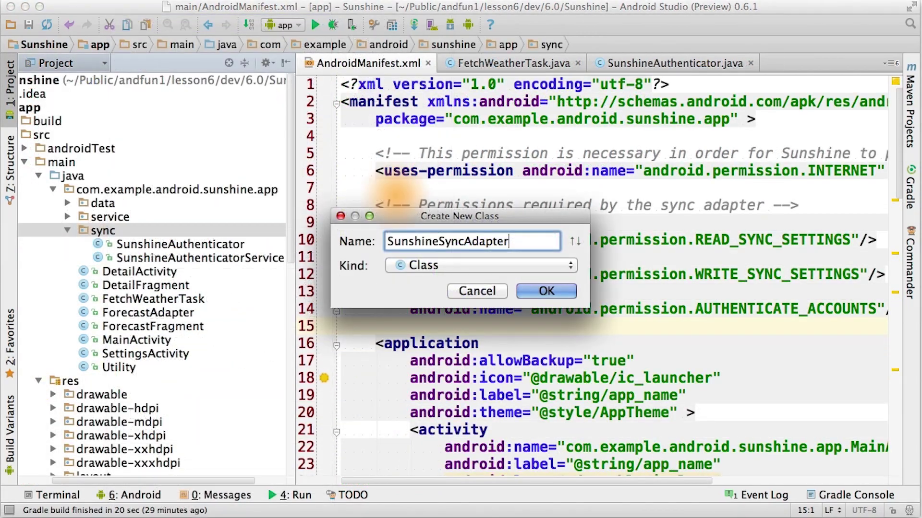
# Create SunshineSyncAdapter extending AbstractThreadedSyncAdapter, with an onPerformSync override and a super constructor.
pyautogui.press('Return')
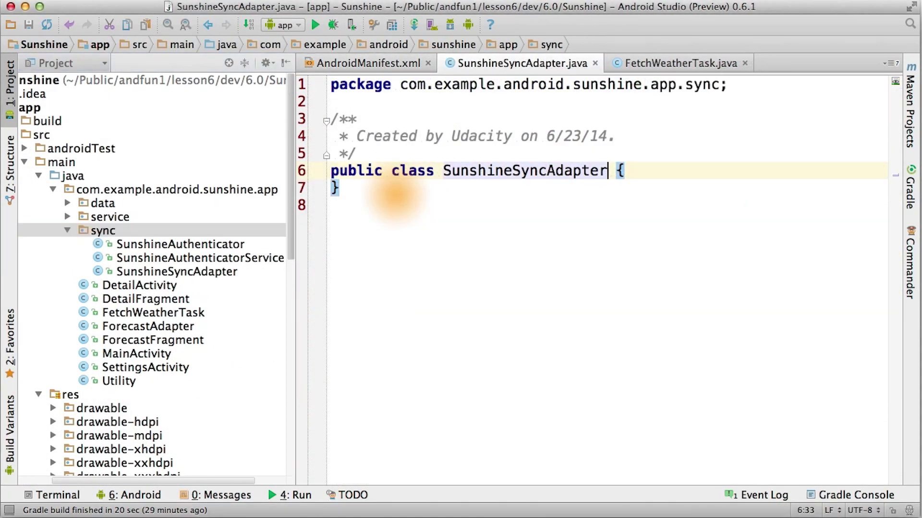
pyautogui.write('extends AbstractThre')
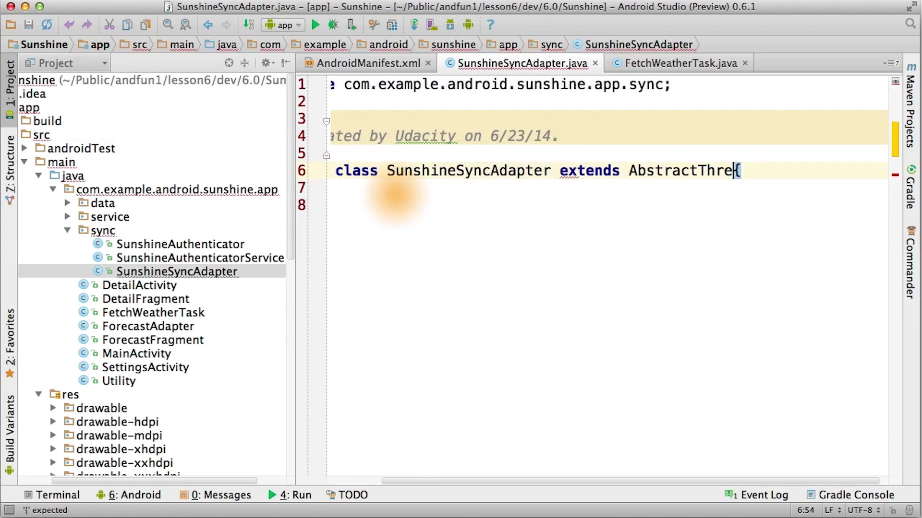
pyautogui.press('Return')
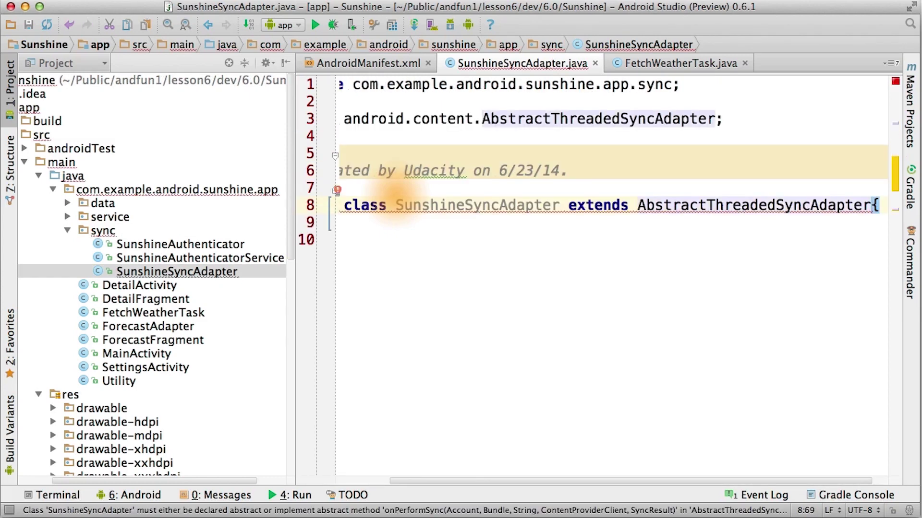
pyautogui.press('Return')
pyautogui.hotkey('ctrl', 'i')
pyautogui.press('Return')
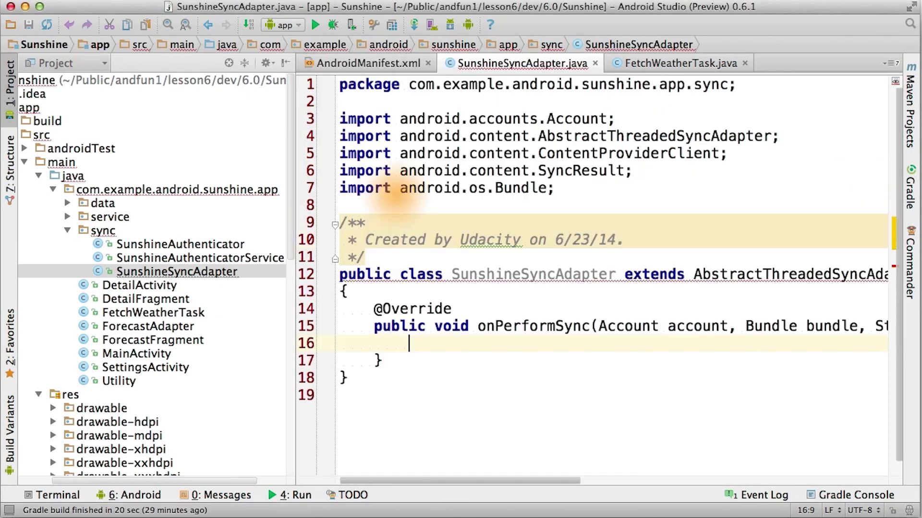
pyautogui.hotkey('ctrl', 'o')
pyautogui.press('Return')
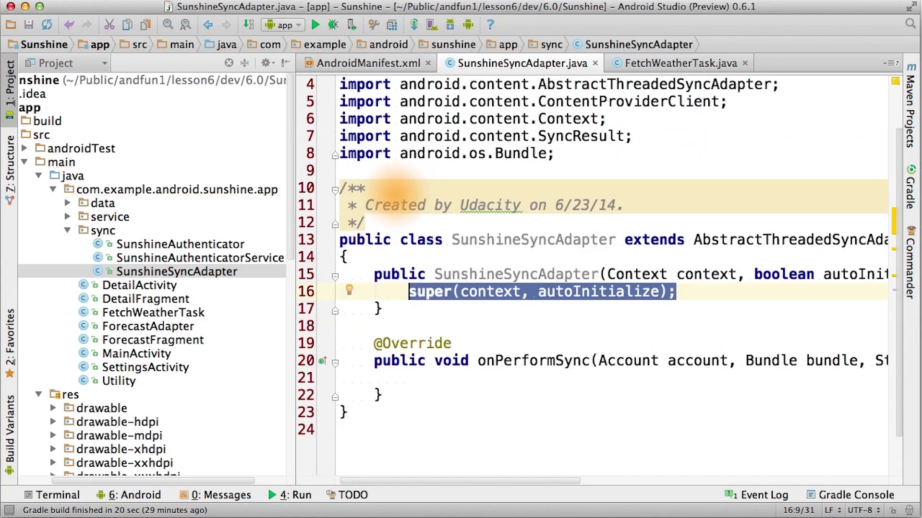
pyautogui.press('Down')
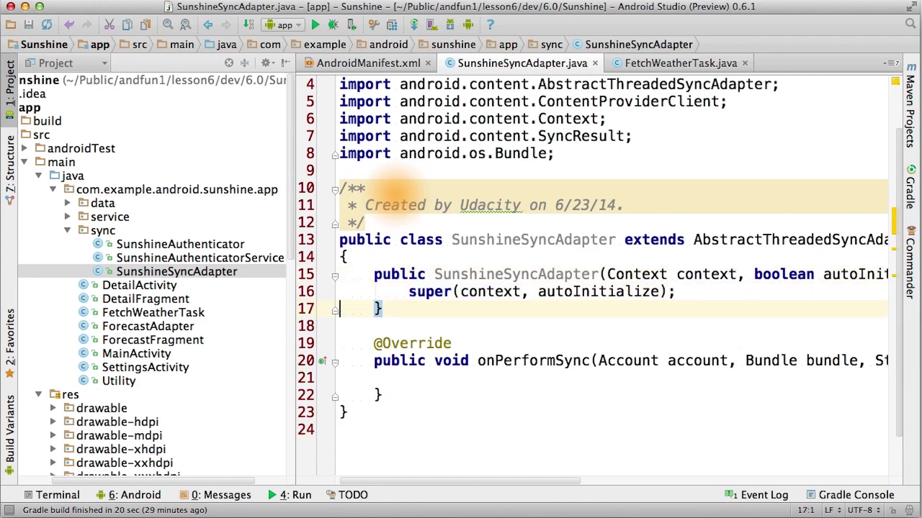
pyautogui.click(103, 232)
# Create a SunshineSyncService Java class in the sync package.
pyautogui.rightClick(103, 231)
pyautogui.moveTo(210, 23)
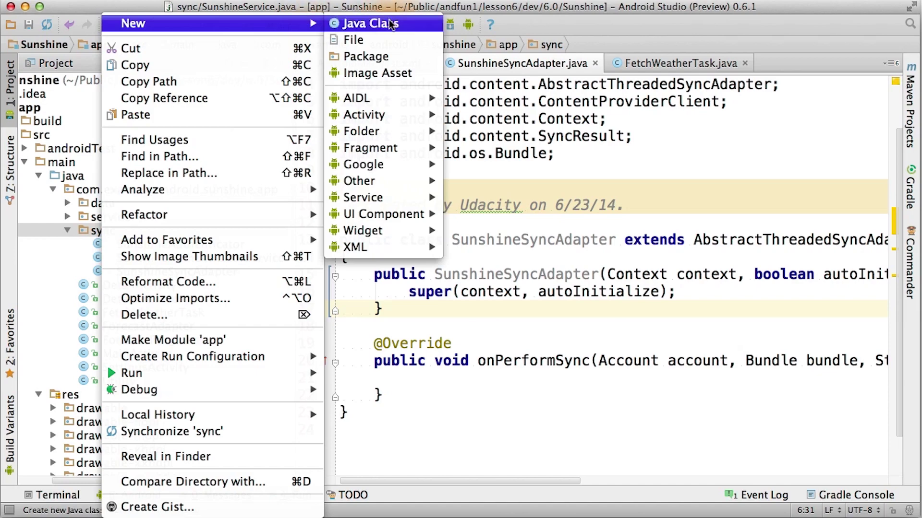
pyautogui.click(389, 23)
pyautogui.write('SunshineSyncService')
pyautogui.press('Return')
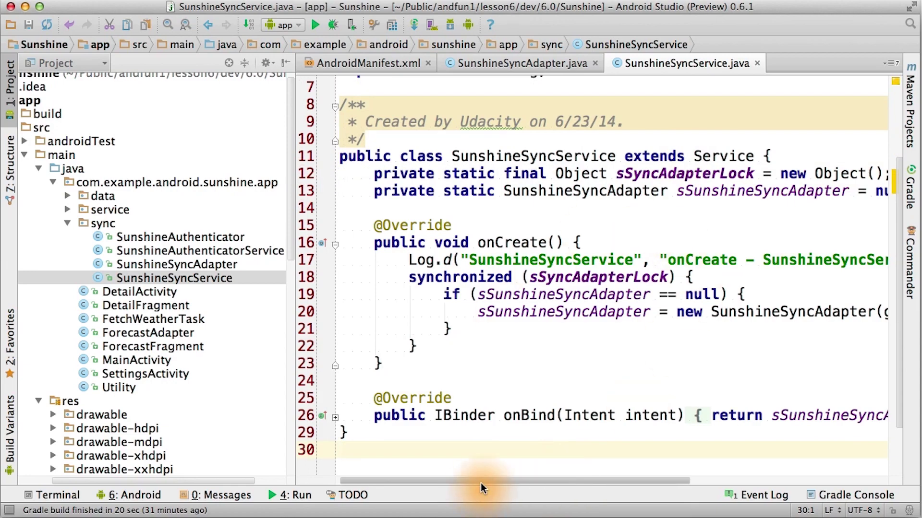
pyautogui.moveTo(482, 484); pyautogui.dragTo(660, 487)
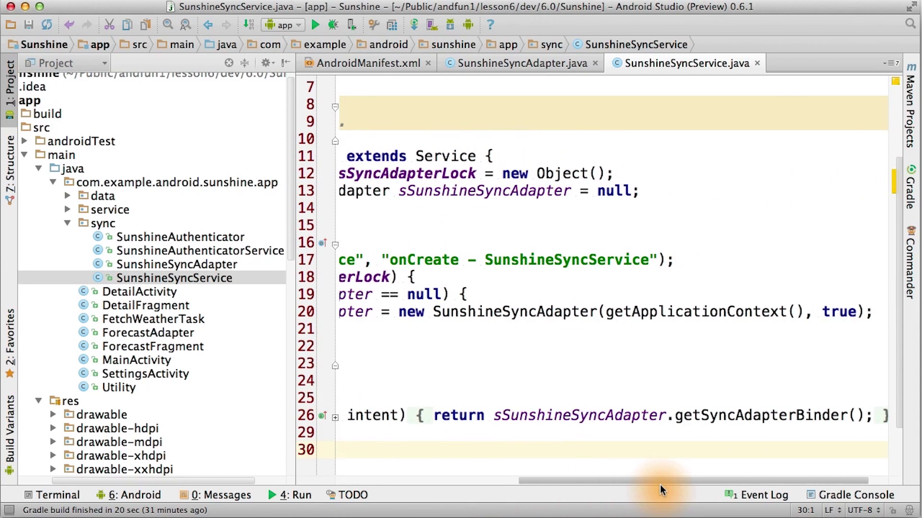
pyautogui.moveTo(616, 481); pyautogui.dragTo(513, 482)
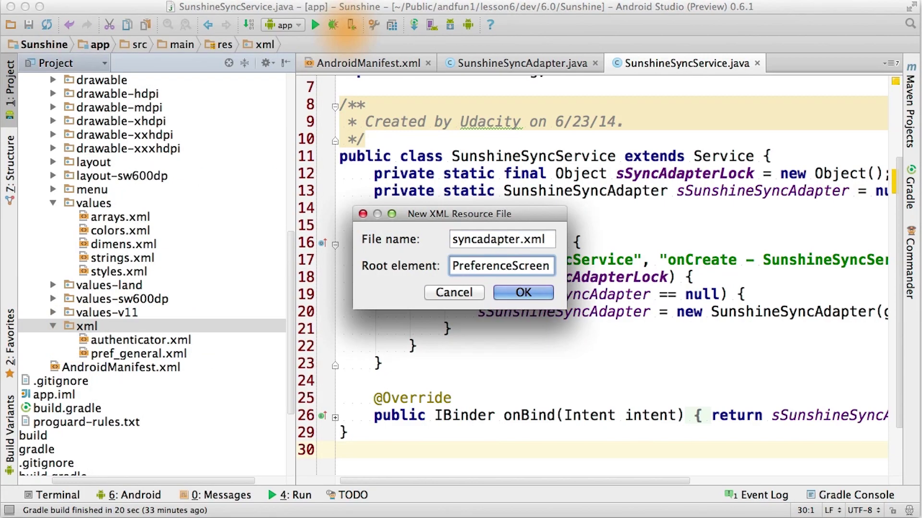
pyautogui.write('sync-adapter xmlns:android="http://schemas.android.com/apk/res/')
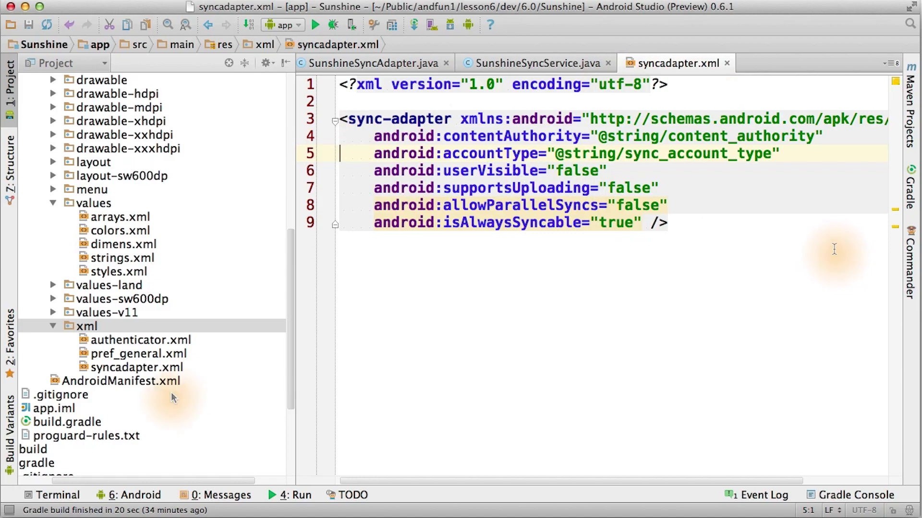
# Paste the exported SunshineSyncService block with its SyncAdapter intent filter at manifest line 70.
pyautogui.doubleClick(165, 381)
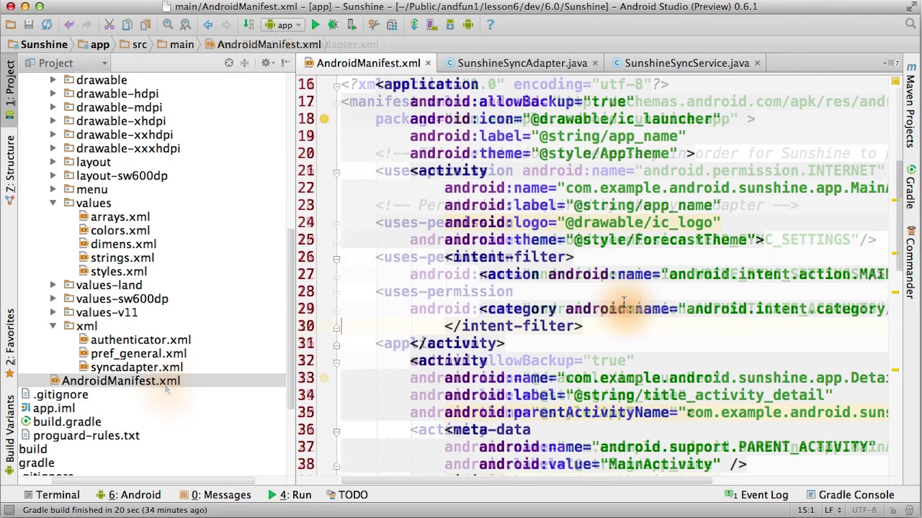
pyautogui.scroll(-15, 620, 322)
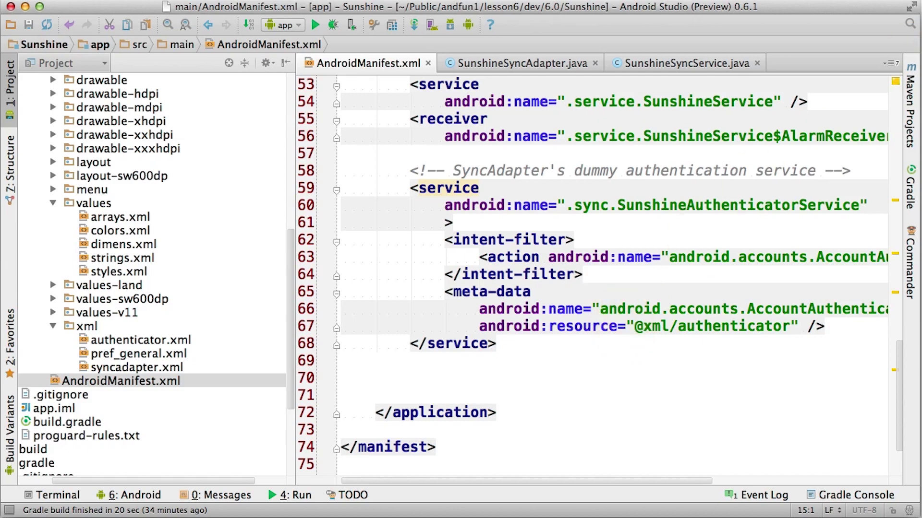
pyautogui.click(373, 371)
pyautogui.press('super+v')
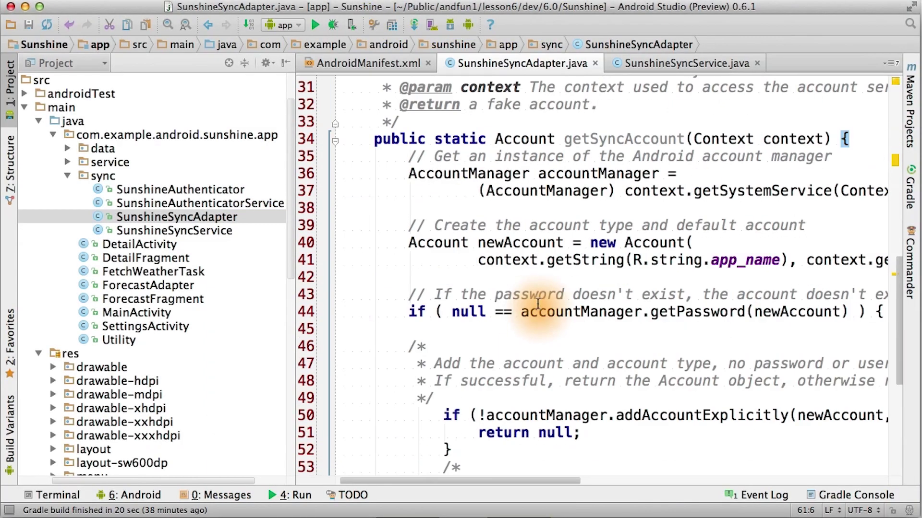
pyautogui.scroll(3, 537, 301)
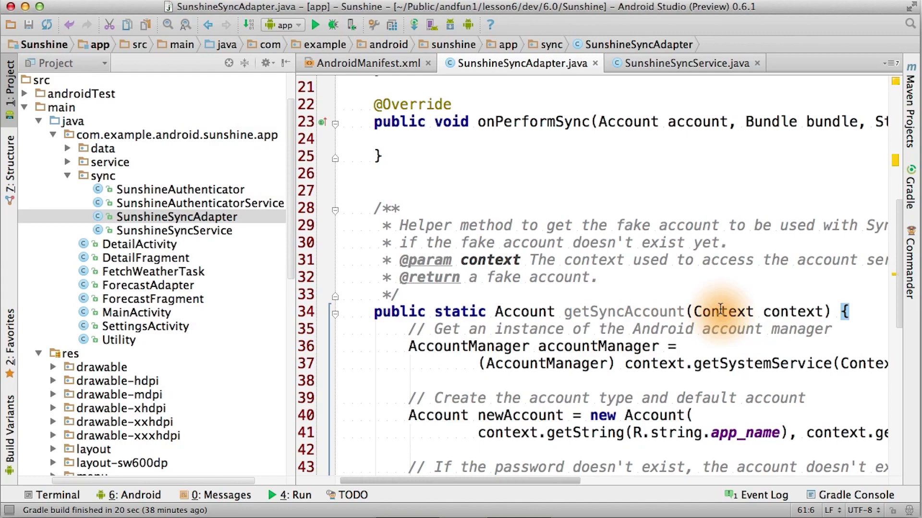
pyautogui.scroll(-2, 721, 311)
pyautogui.scroll(3, 711, 370)
# Paste the syncImmediately method below onPerformSync to request an expedited manual ContentResolver sync.
pyautogui.click(527, 193)
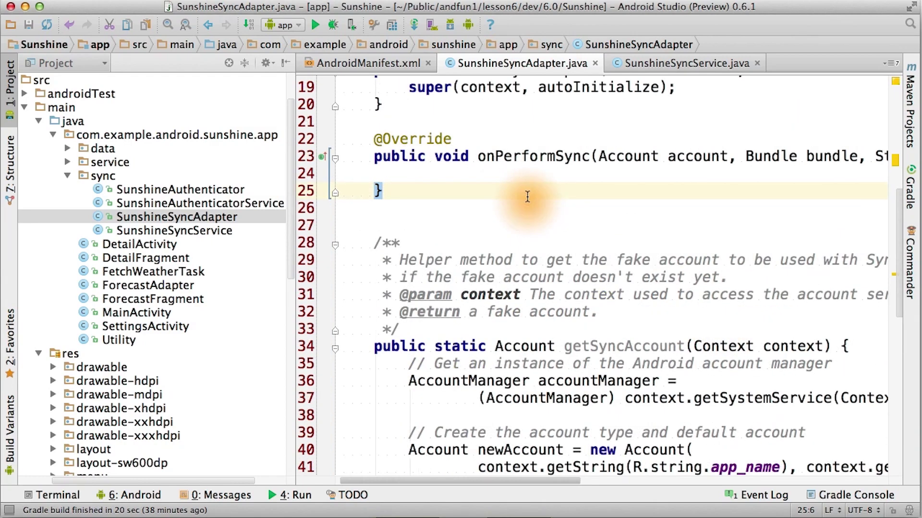
pyautogui.press('Return')
pyautogui.press('Return')
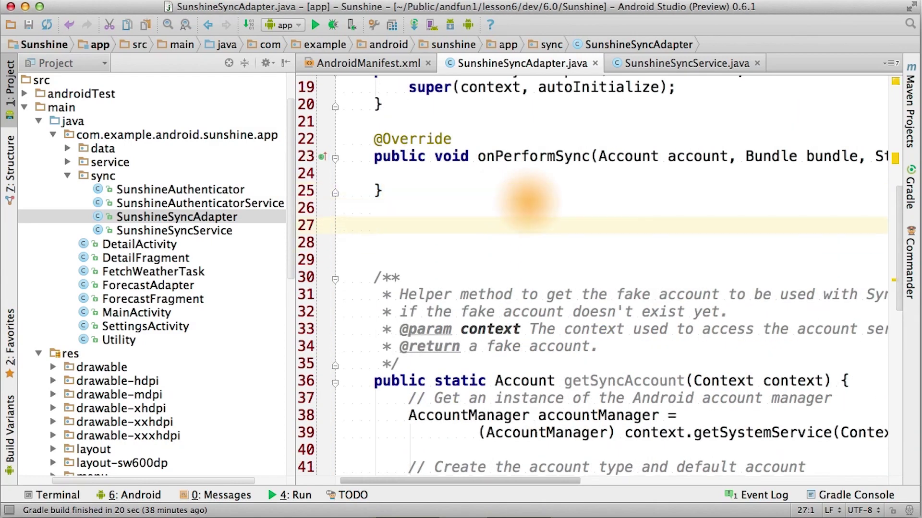
pyautogui.hotkey('ctrl', 'v')
pyautogui.press('Return')
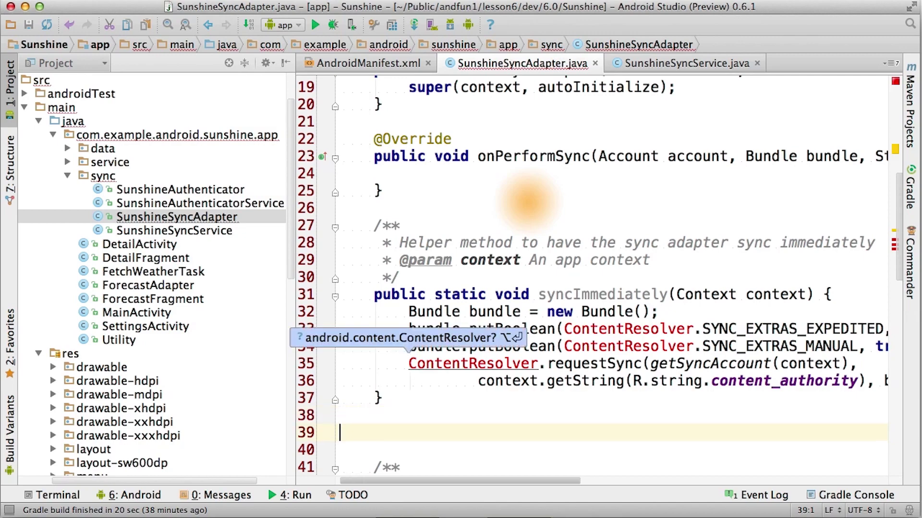